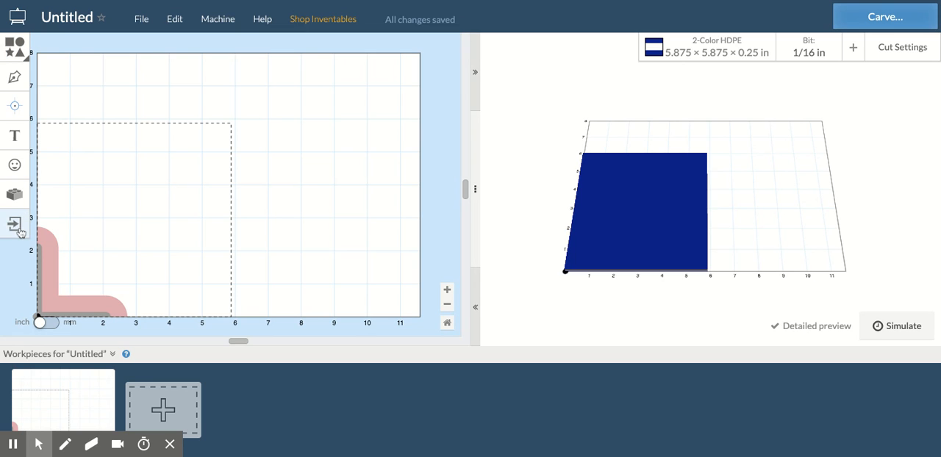
# Step: Add a square, shrink it to about 1 in wide and place it near the material's upper-left corner
pyautogui.click(20, 53)
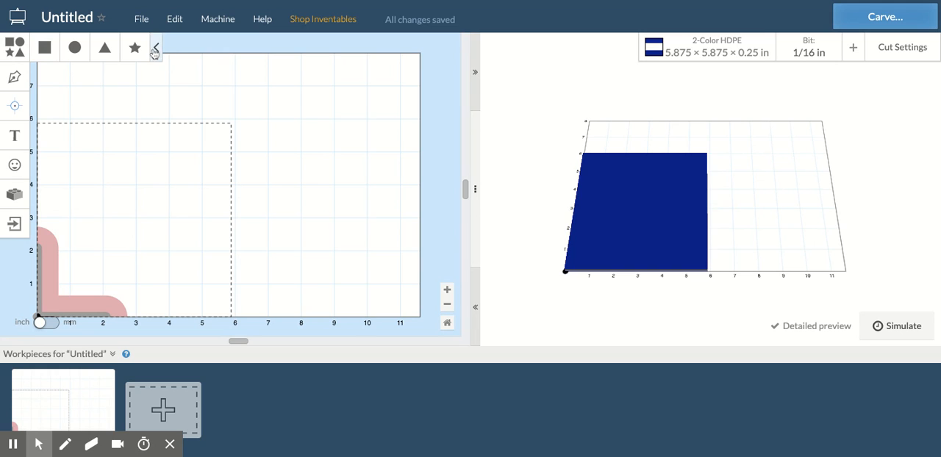
pyautogui.click(45, 47)
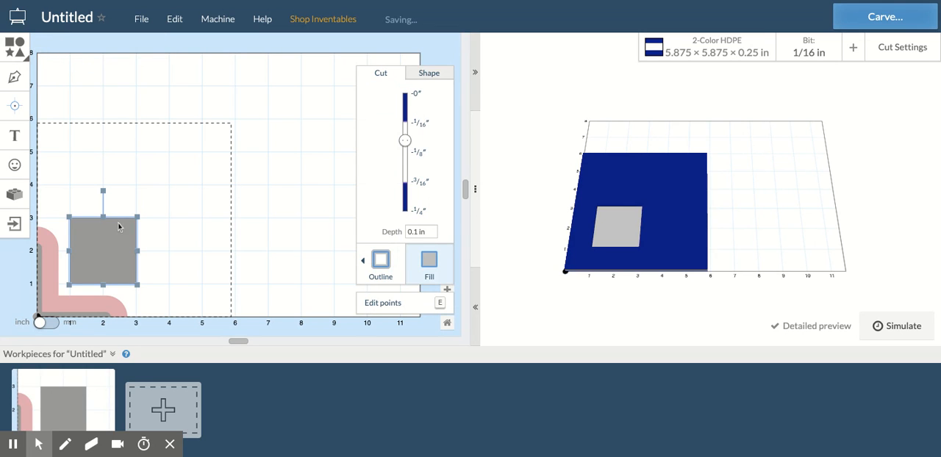
pyautogui.moveTo(138, 218); pyautogui.dragTo(85, 243)
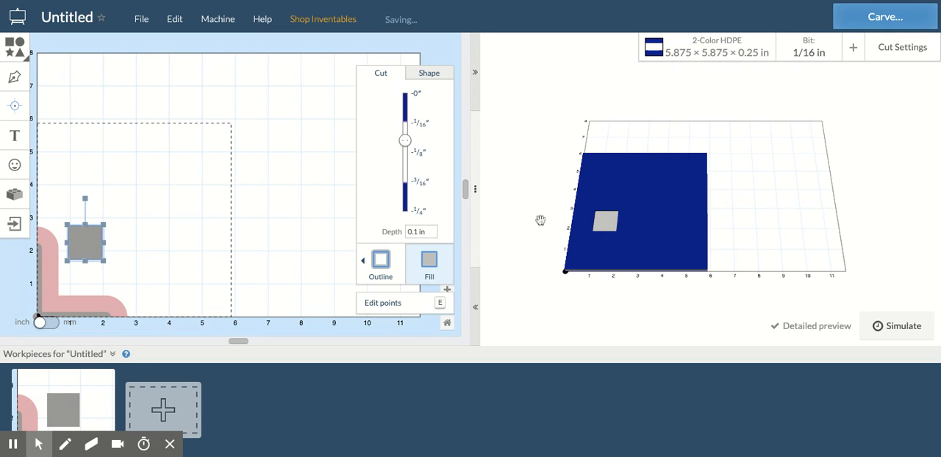
pyautogui.moveTo(85, 241); pyautogui.dragTo(70, 153)
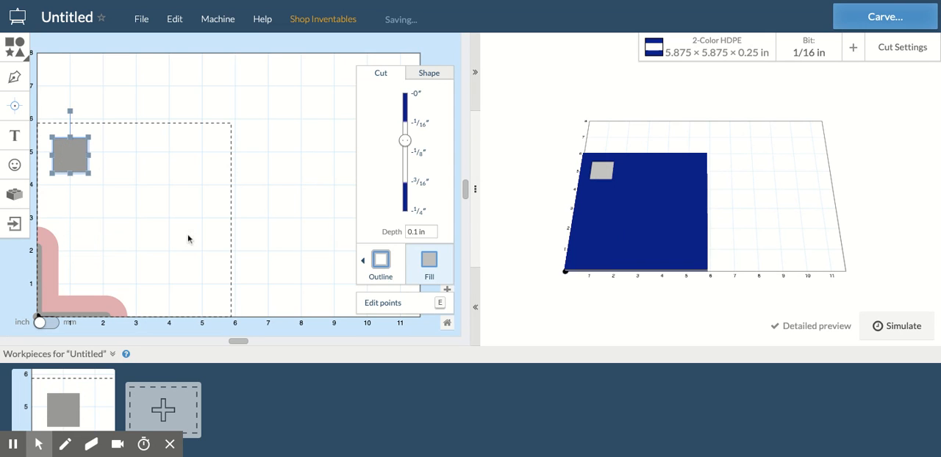
# Step: Add a text object in the Homestead font and replace its placeholder wording with the person's first name
pyautogui.click(14, 136)
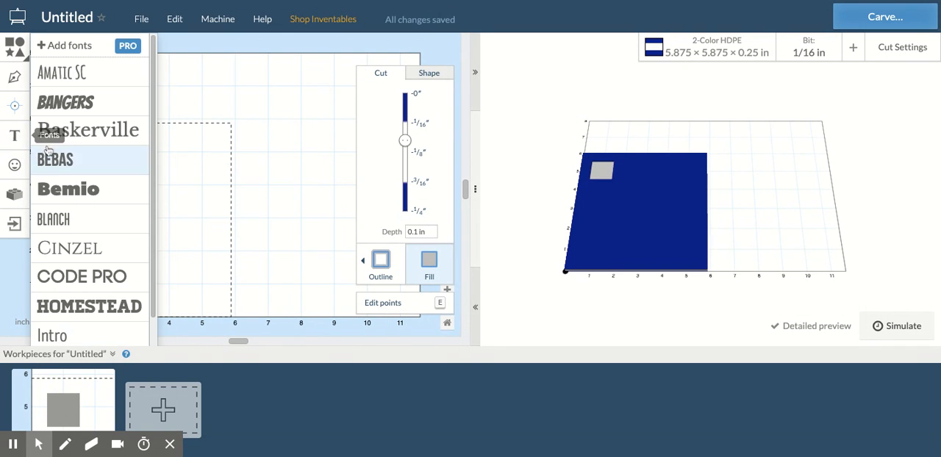
pyautogui.click(128, 308)
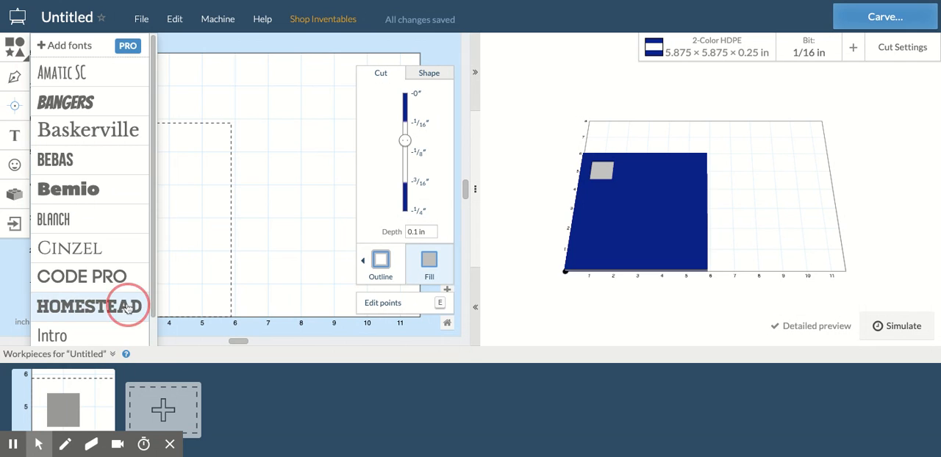
pyautogui.doubleClick(167, 254)
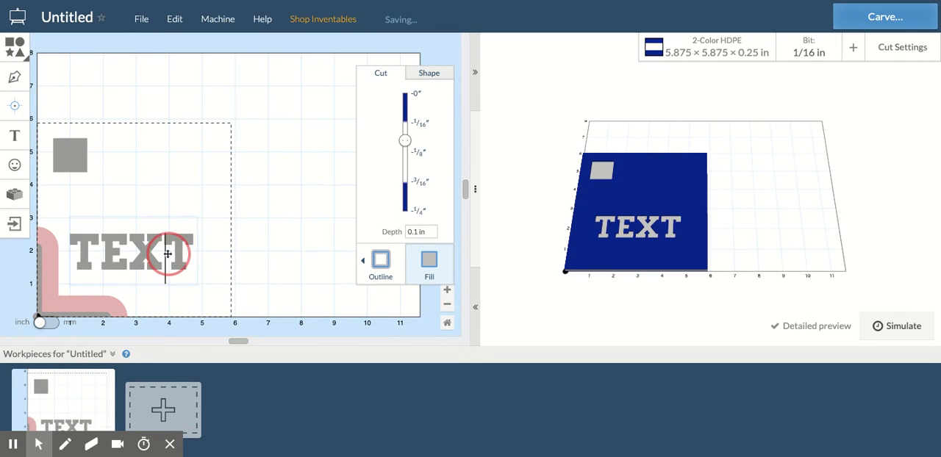
pyautogui.moveTo(102, 256); pyautogui.dragTo(80, 255)
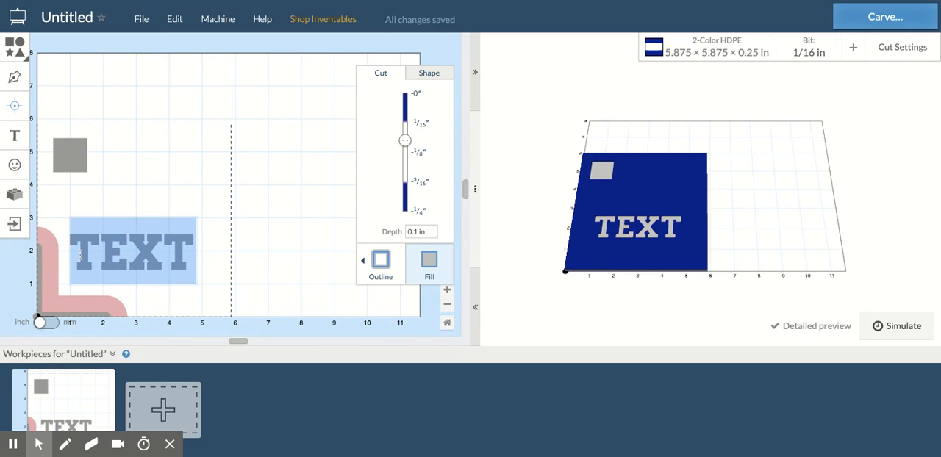
pyautogui.write('MIKE')
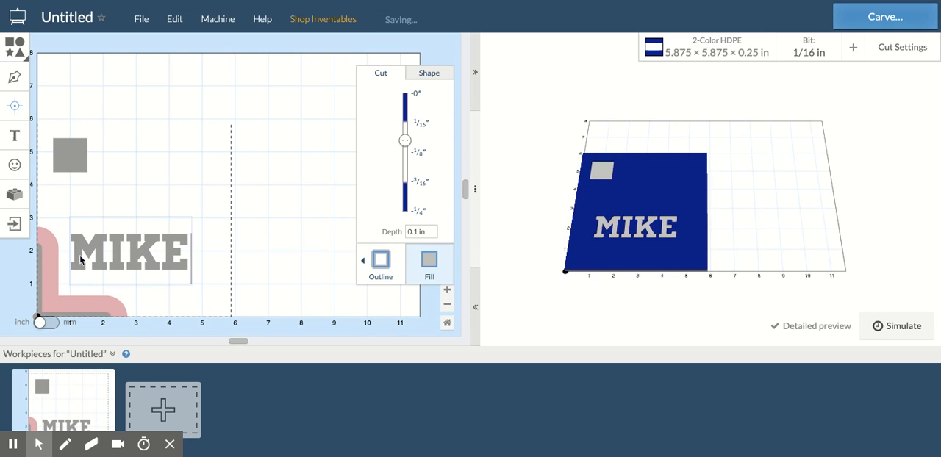
# Step: Draw a closed triangle about 3.4 in wide and 1.8 in tall above the text with the Pen tool
pyautogui.click(15, 78)
pyautogui.click(112, 146)
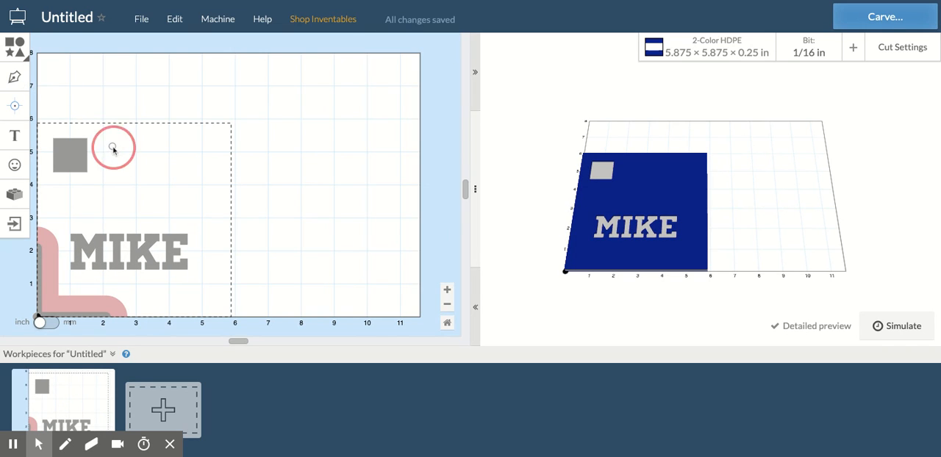
pyautogui.click(224, 184)
pyautogui.click(147, 203)
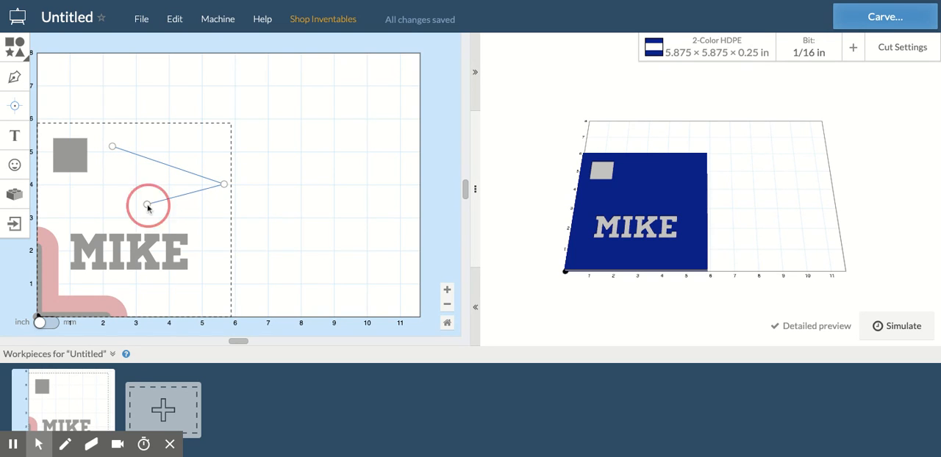
pyautogui.click(113, 147)
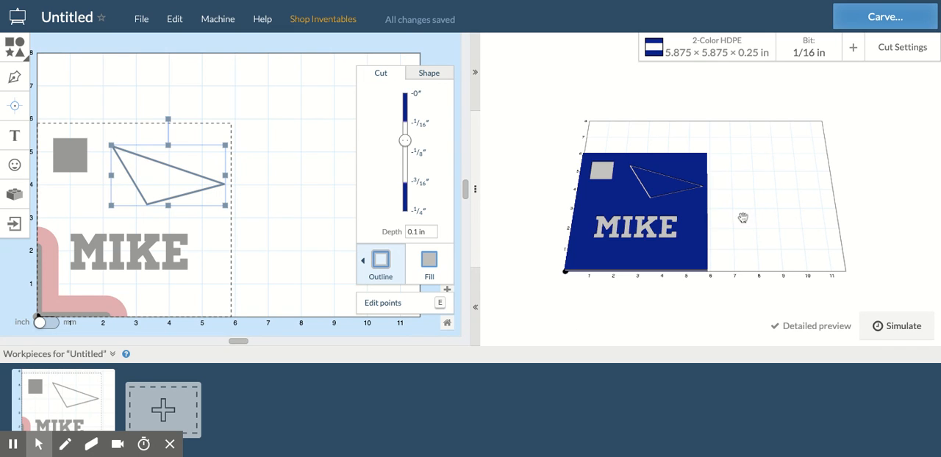
# Step: Insert the mushroom design from the Design Library and place it between the square and the text
pyautogui.moveTo(667, 234); pyautogui.dragTo(654, 284)
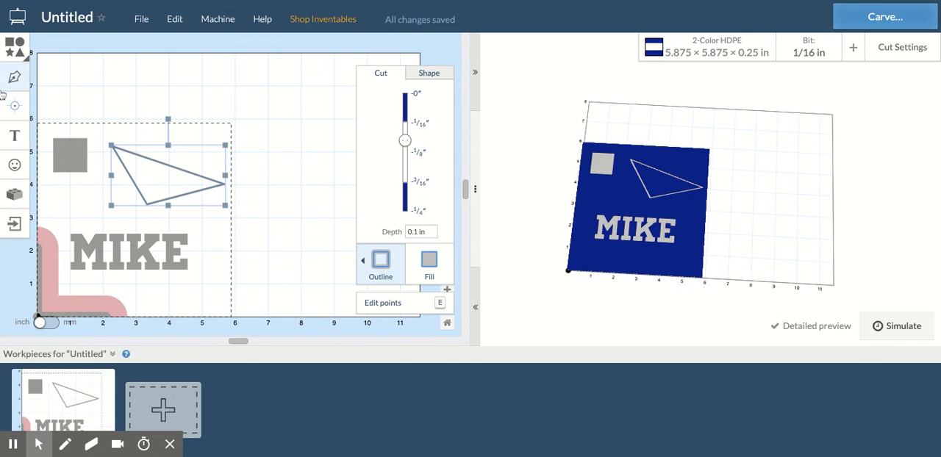
pyautogui.click(15, 165)
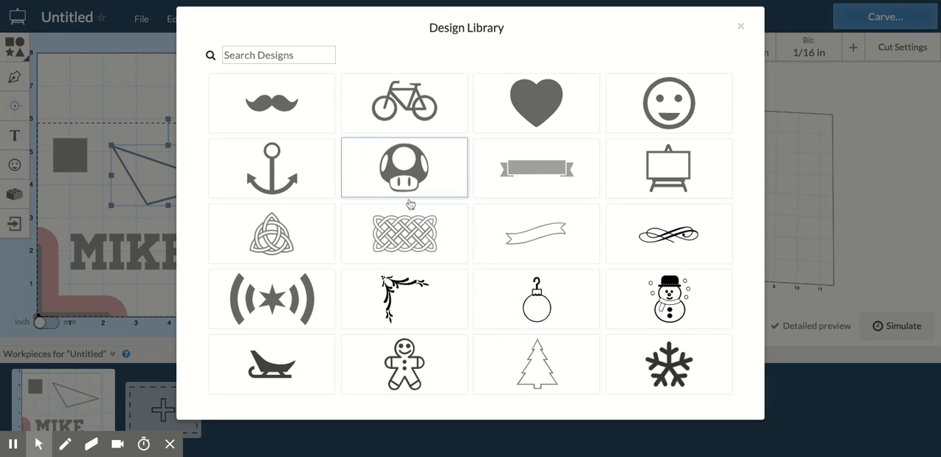
pyautogui.click(409, 170)
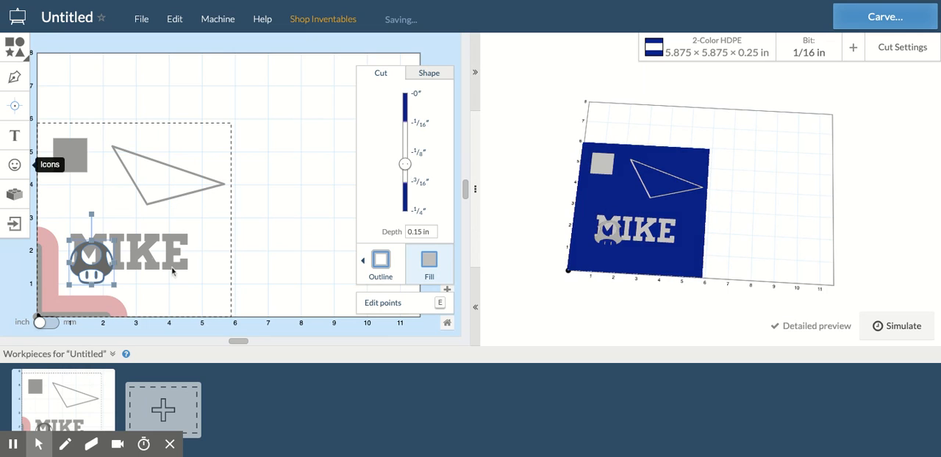
pyautogui.moveTo(103, 273); pyautogui.dragTo(114, 214)
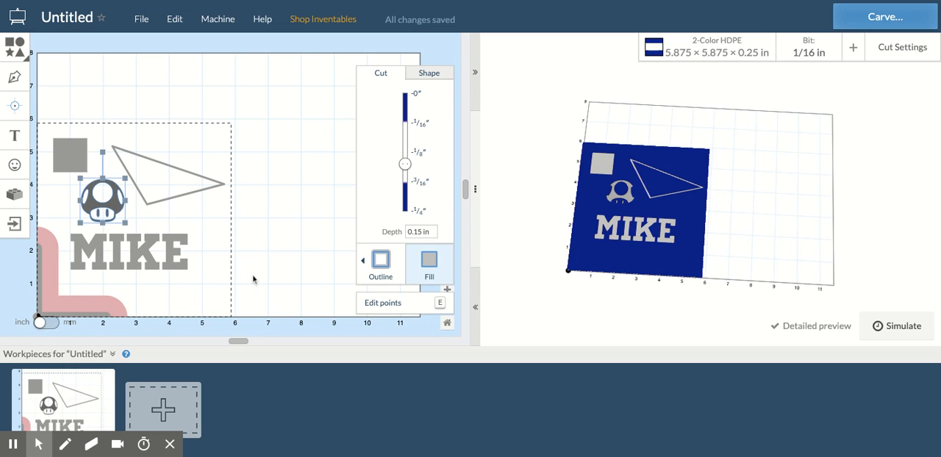
# Step: Select all four objects and try the full 0.25 in cut depth, followed by a very shallow one
pyautogui.moveTo(253, 278); pyautogui.dragTo(49, 131)
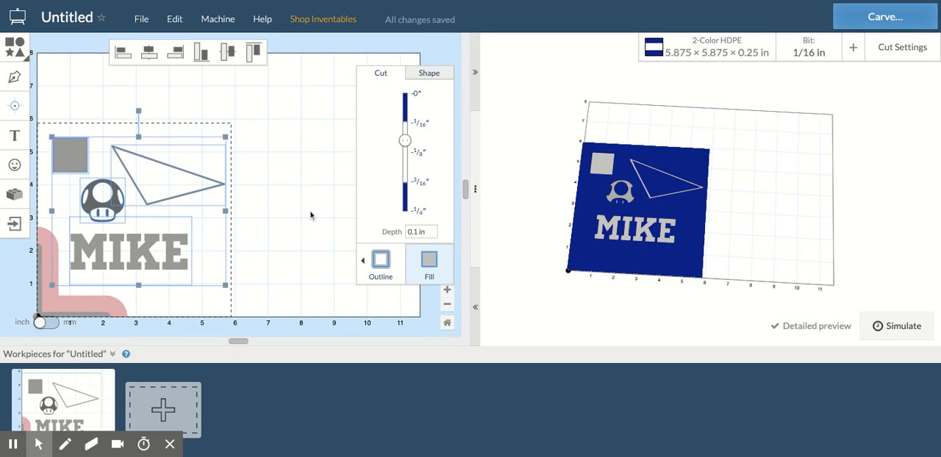
pyautogui.moveTo(405, 142); pyautogui.dragTo(404, 211)
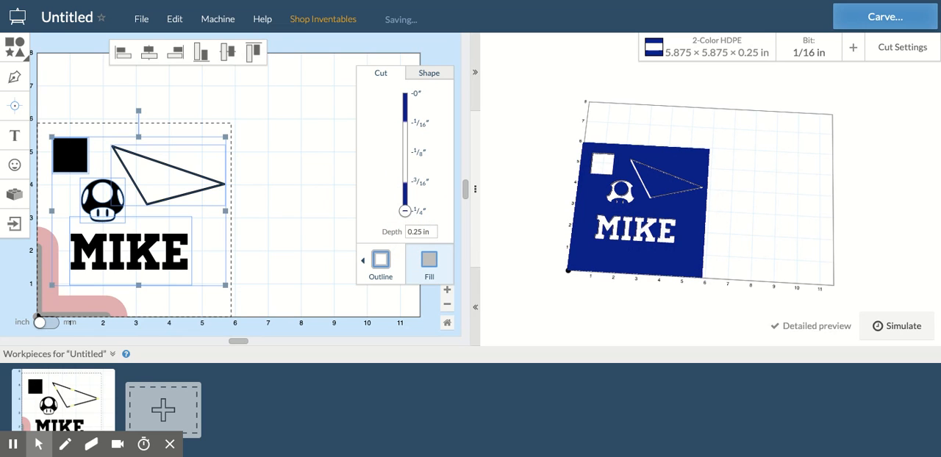
pyautogui.click(406, 211)
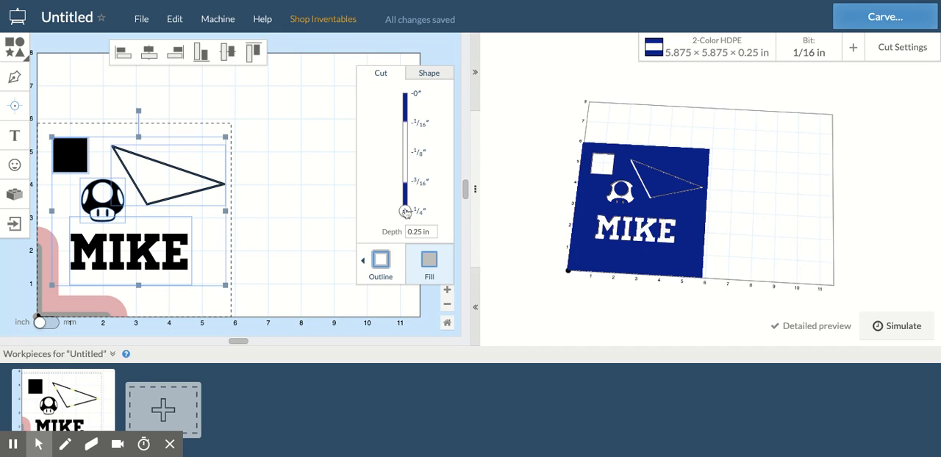
pyautogui.moveTo(405, 212); pyautogui.dragTo(405, 106)
# Step: Try a 0.06 in cut depth on the selected objects and finally set it to 0.09 in
pyautogui.click(416, 232)
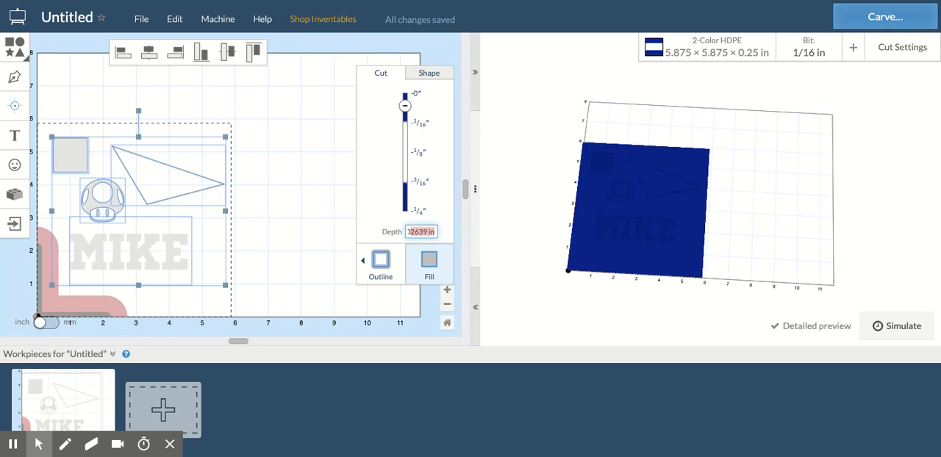
pyautogui.write('0.06')
pyautogui.press('Return')
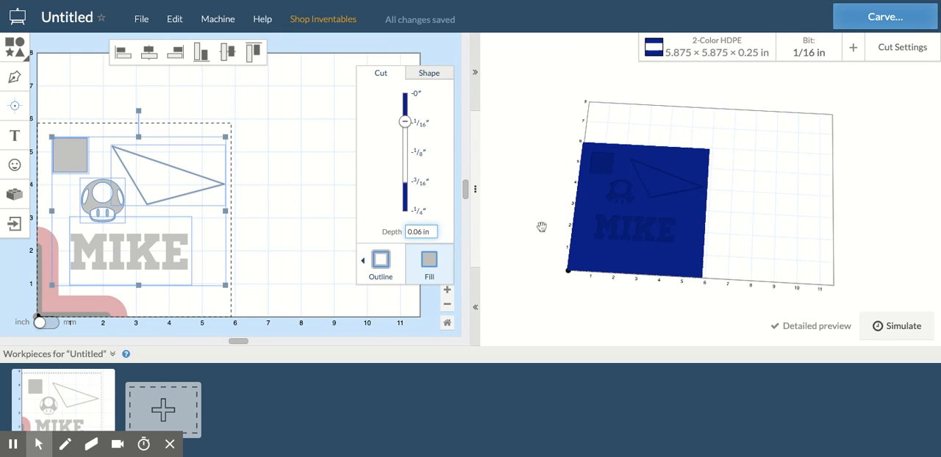
pyautogui.click(419, 232)
pyautogui.press('Return')
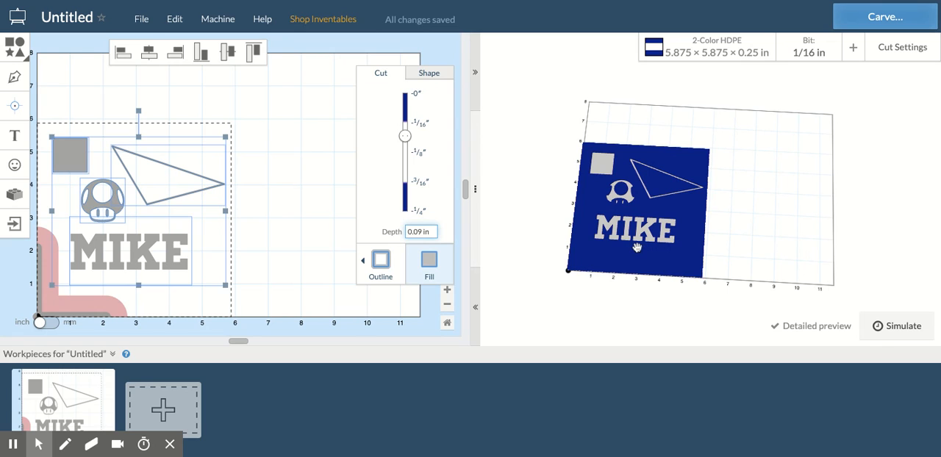
# Step: Examine the carved shapes close up in the 3D preview and select only the mushroom in the design
pyautogui.scroll(5, 637, 248)
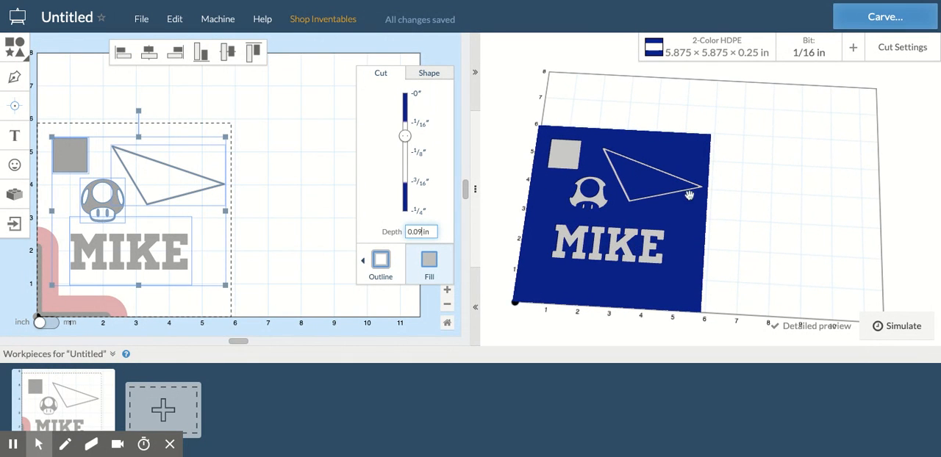
pyautogui.scroll(1, 612, 213)
pyautogui.scroll(3, 612, 213)
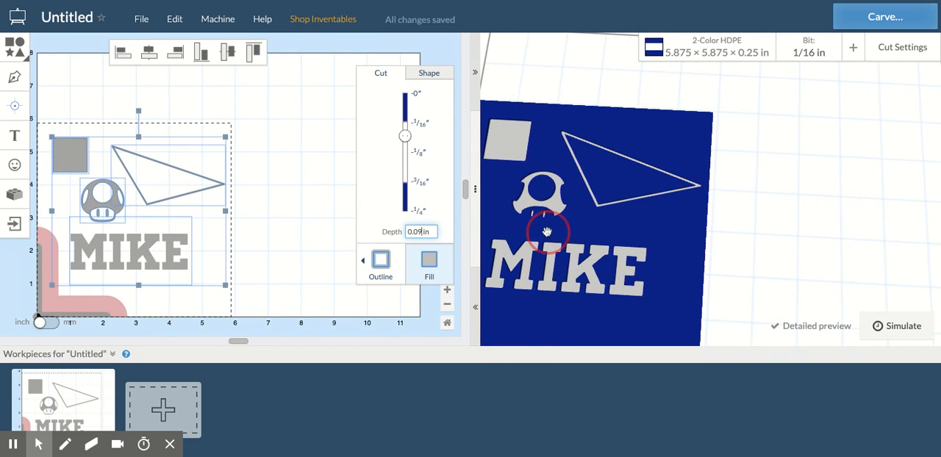
pyautogui.moveTo(557, 227); pyautogui.dragTo(641, 225)
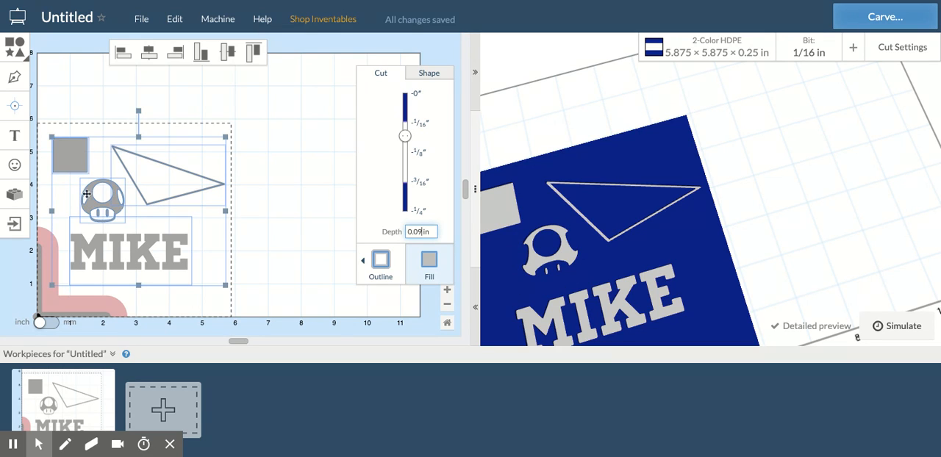
pyautogui.click(214, 213)
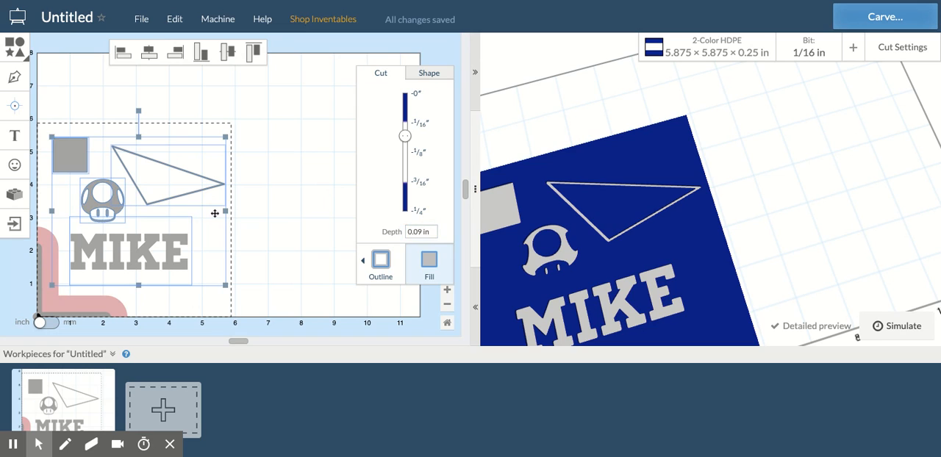
pyautogui.click(276, 233)
pyautogui.click(117, 213)
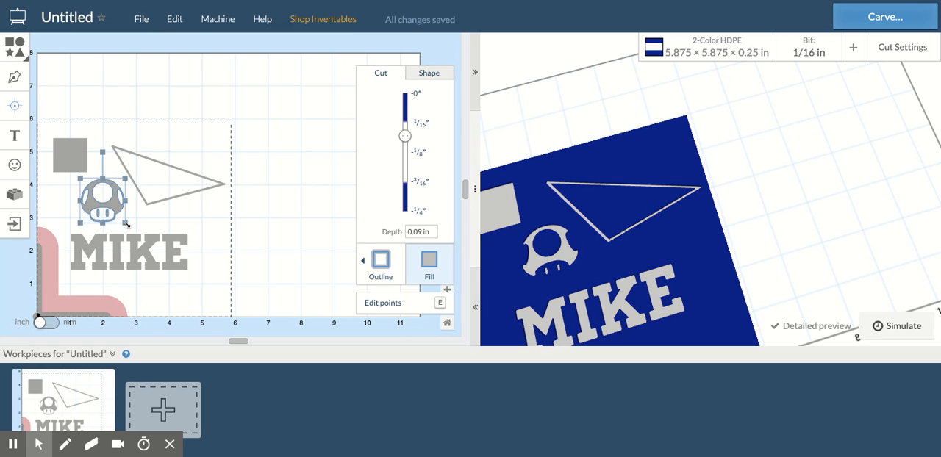
# Step: Try the 1/32 in upcut end mill in the carve preview and switch back to the 1/16 in upcut bit
pyautogui.click(817, 55)
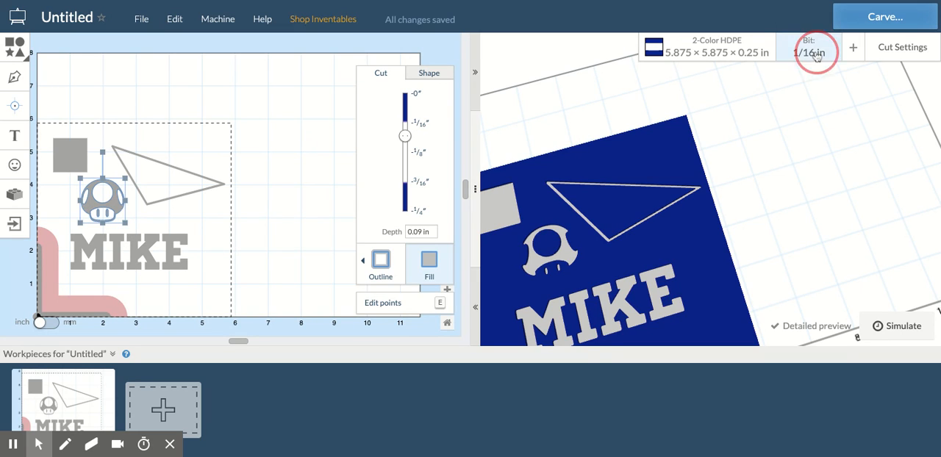
pyautogui.click(755, 167)
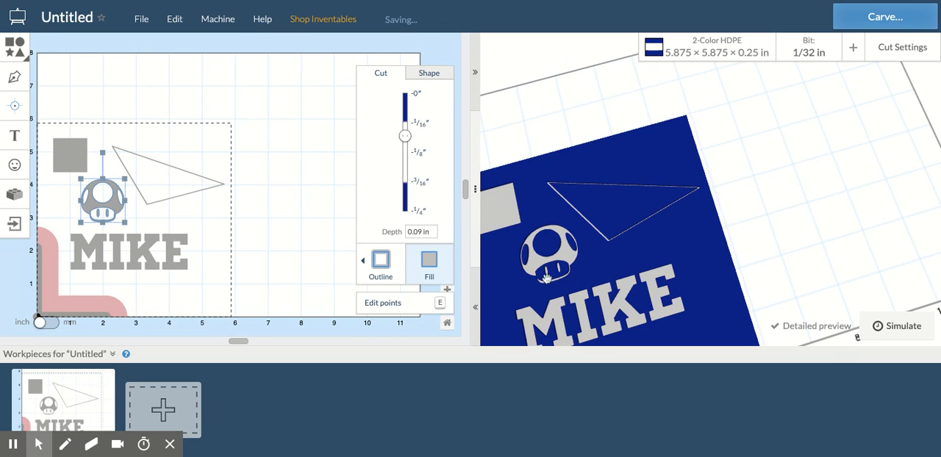
pyautogui.click(819, 53)
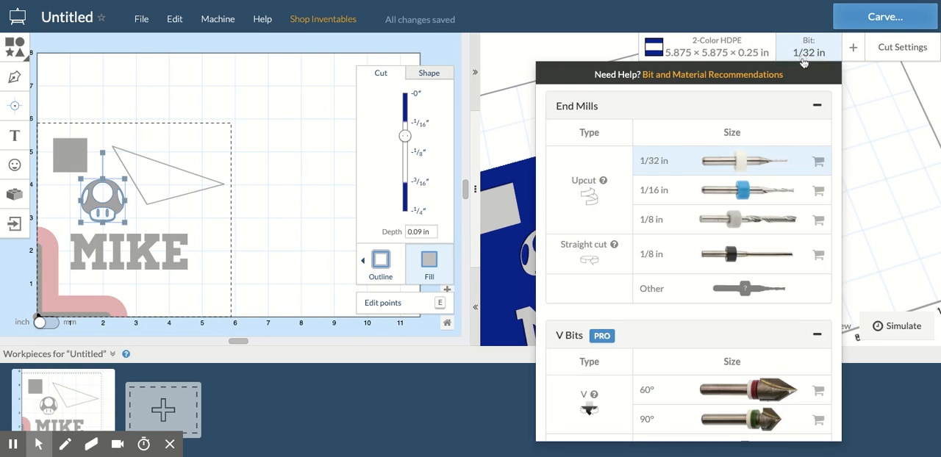
pyautogui.click(738, 189)
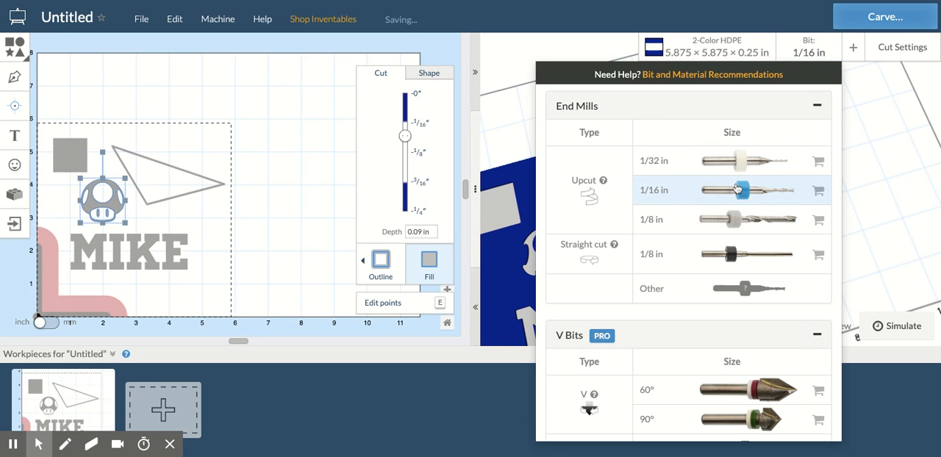
pyautogui.click(503, 214)
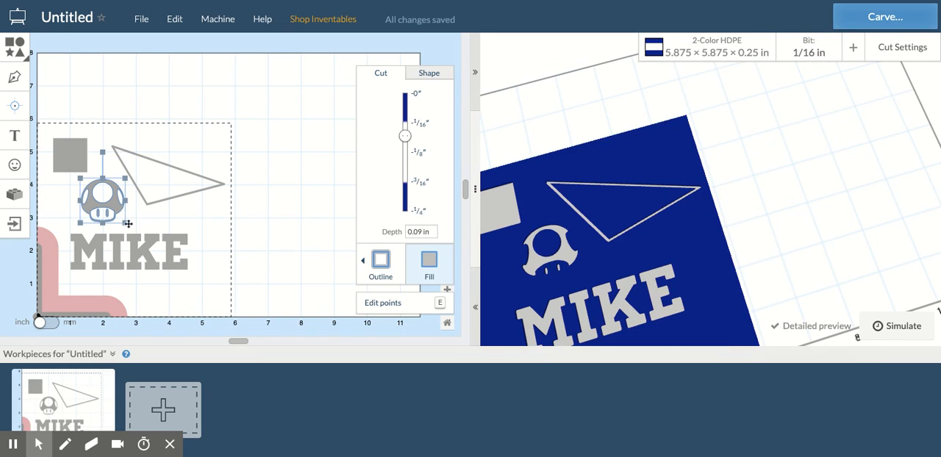
# Step: Delete the square and enlarge the mushroom to about 2.2 in wide, placing it in the material's upper-left corner
pyautogui.moveTo(126, 223); pyautogui.dragTo(136, 231)
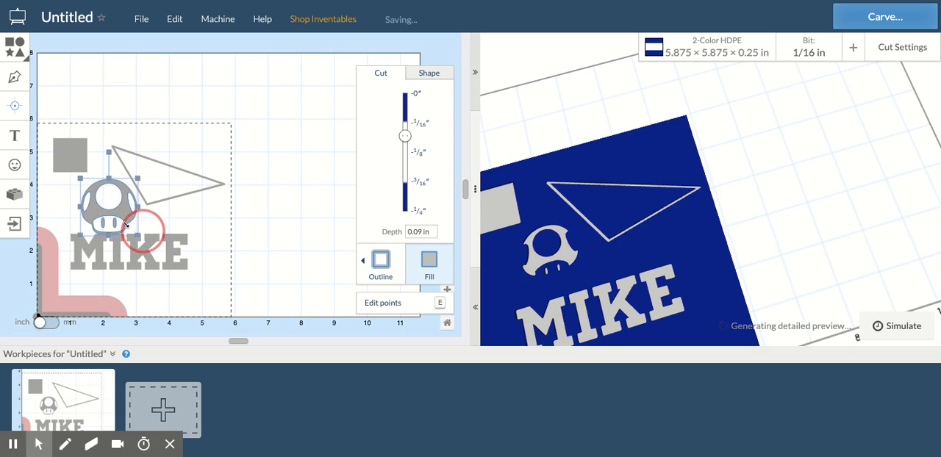
pyautogui.moveTo(105, 210); pyautogui.dragTo(80, 204)
pyautogui.click(66, 151)
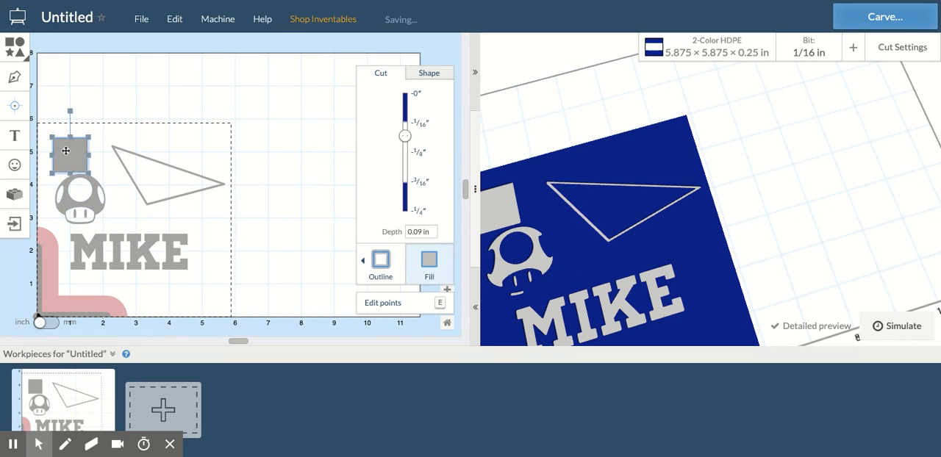
pyautogui.press('Delete')
pyautogui.moveTo(72, 206); pyautogui.dragTo(123, 220)
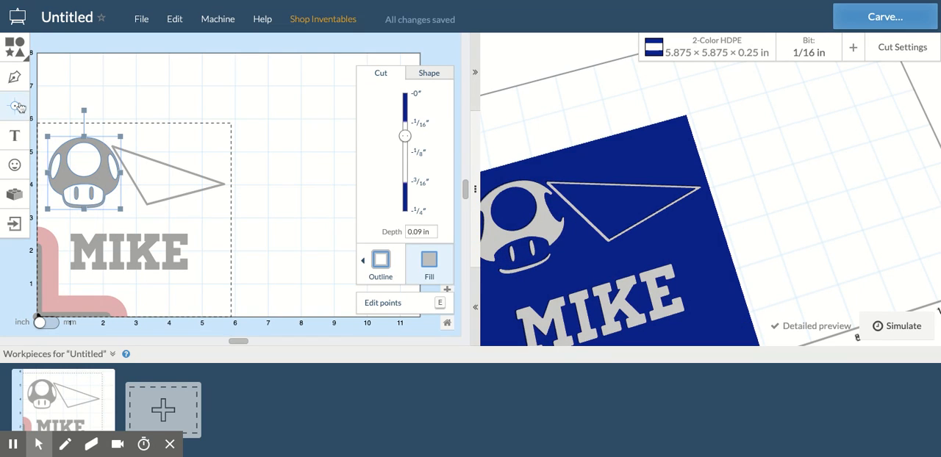
# Step: Draw a short line with the Pen tool bridging the gap between the mushroom's cap and the lower-left side of its stem
pyautogui.click(15, 81)
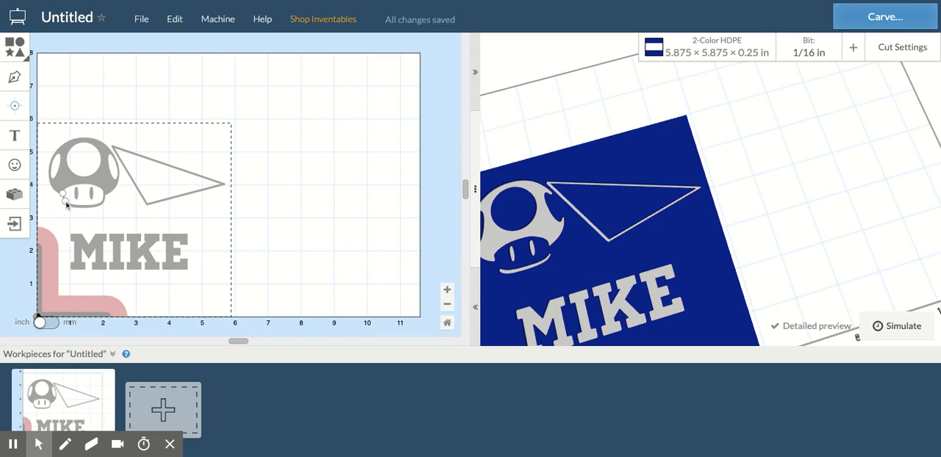
pyautogui.click(68, 206)
pyautogui.click(65, 195)
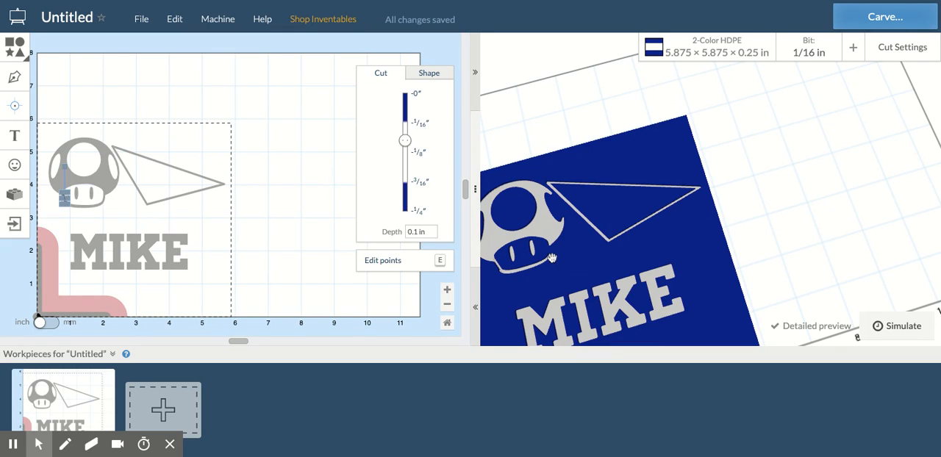
# Step: Try a 0.9 in cut depth on the short pen line beside the mushroom's stem
pyautogui.click(416, 232)
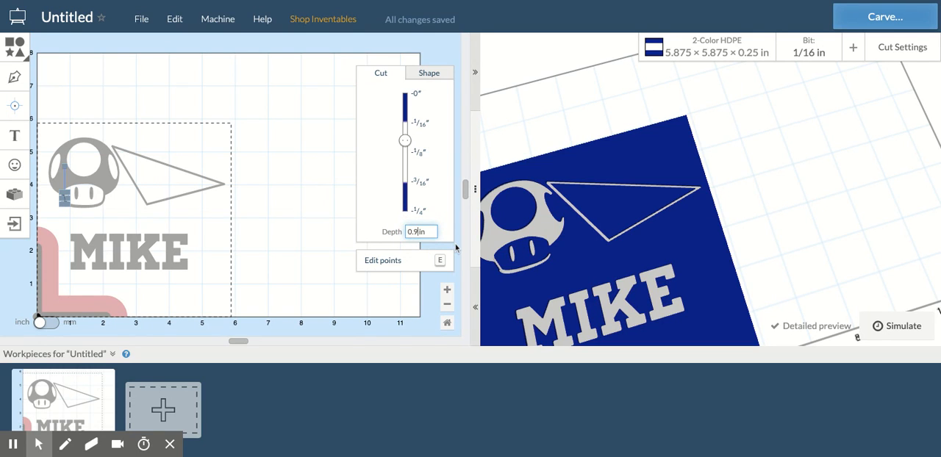
pyautogui.press('Return')
pyautogui.click(198, 225)
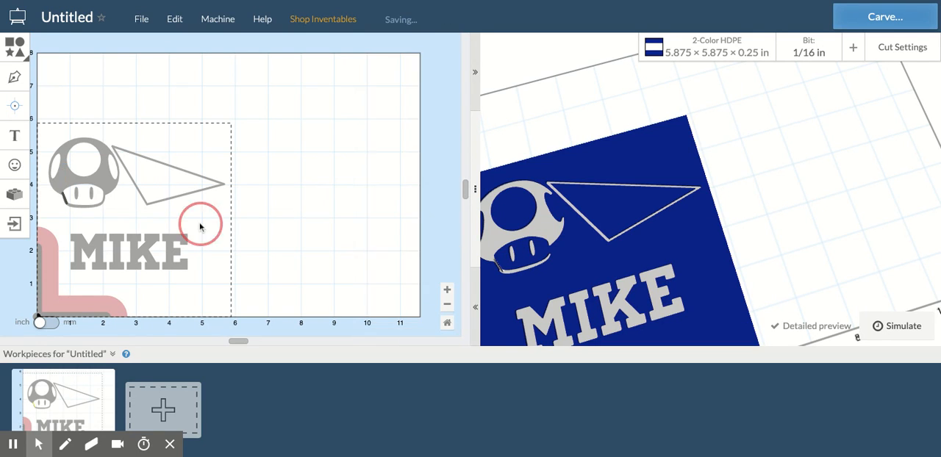
# Step: Set the short pen line's cut depth to 0.09 in and inspect the mushroom in the 3D preview
pyautogui.click(66, 199)
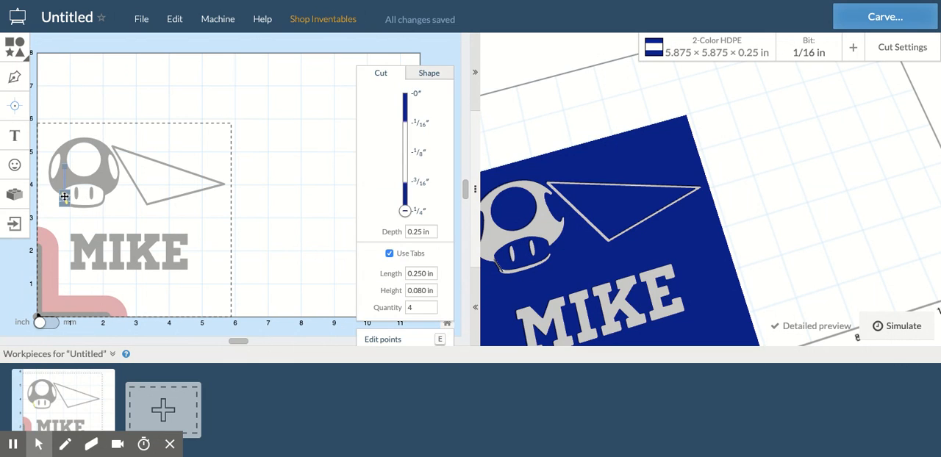
pyautogui.moveTo(405, 212); pyautogui.dragTo(405, 138)
pyautogui.click(423, 232)
pyautogui.write('0.09')
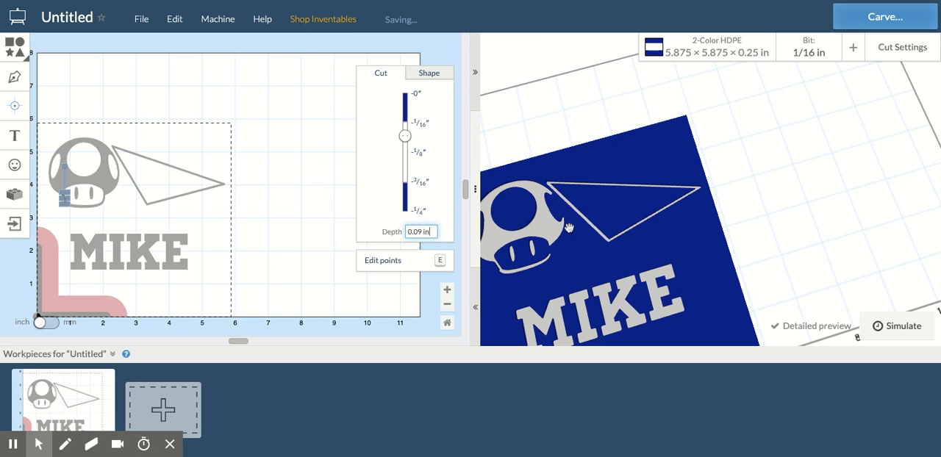
pyautogui.moveTo(573, 267); pyautogui.dragTo(599, 224)
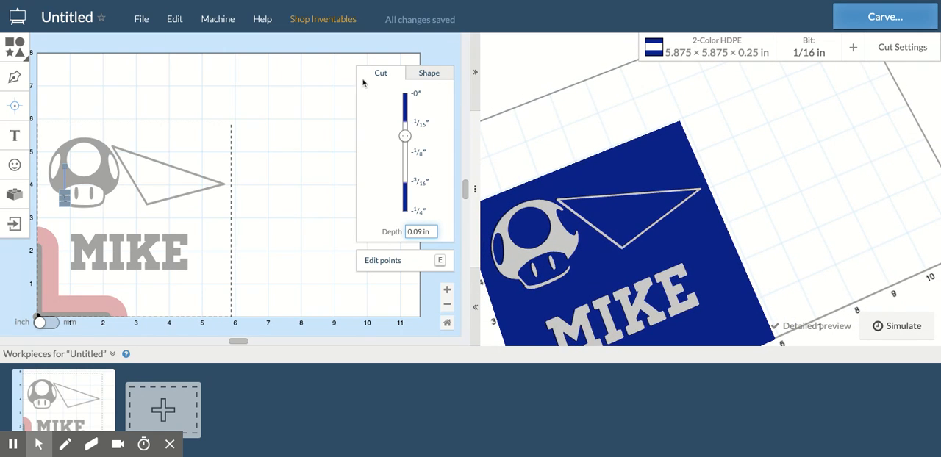
pyautogui.click(124, 212)
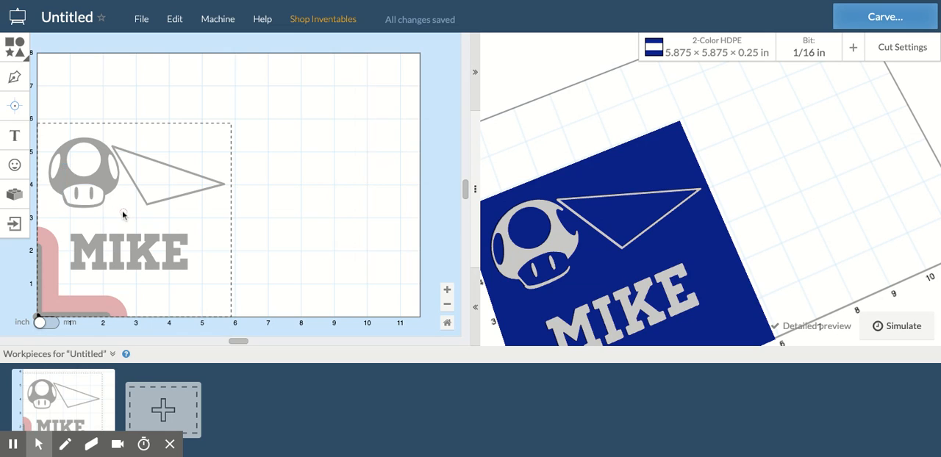
# Step: Display the file commands available for the project
pyautogui.click(141, 22)
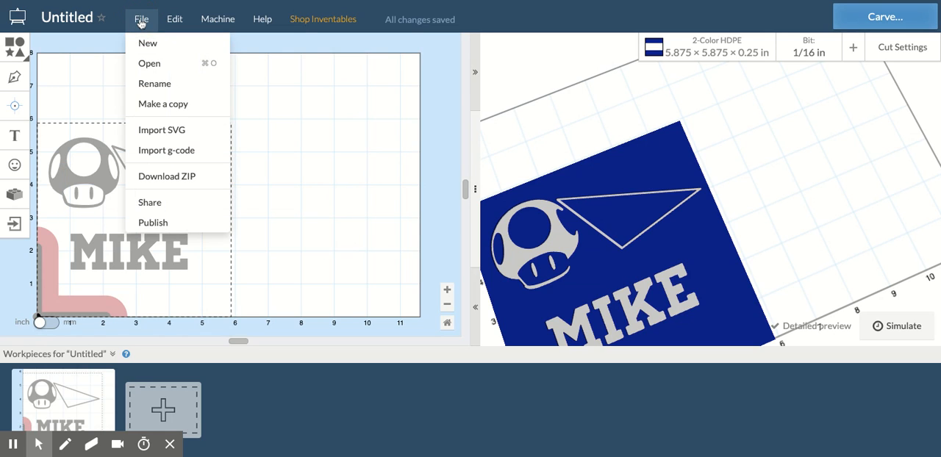